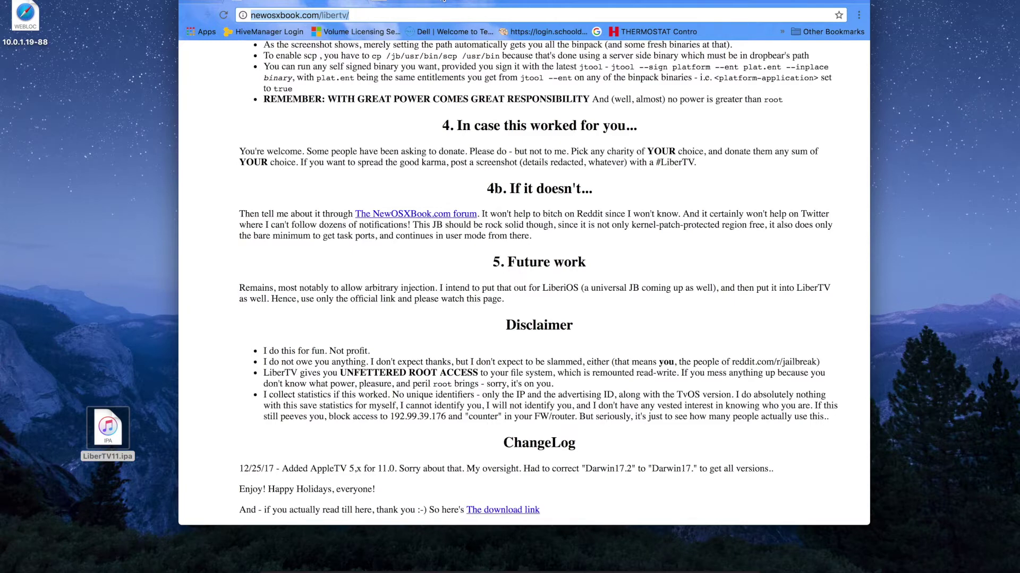
pyautogui.click(358, 17)
pyautogui.tripleClick(358, 18)
pyautogui.scroll(15, 367, 204)
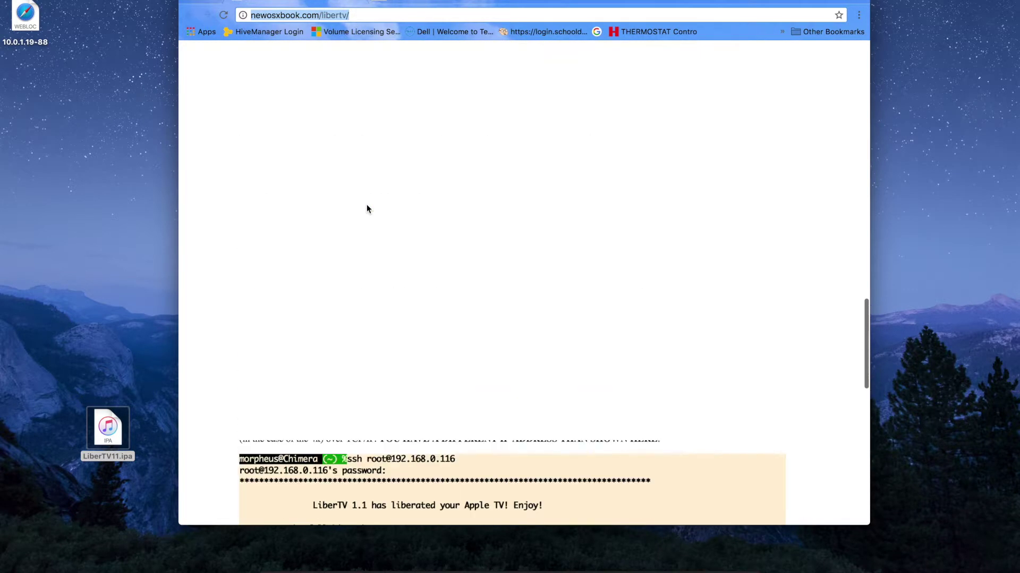
pyautogui.scroll(-3, 367, 207)
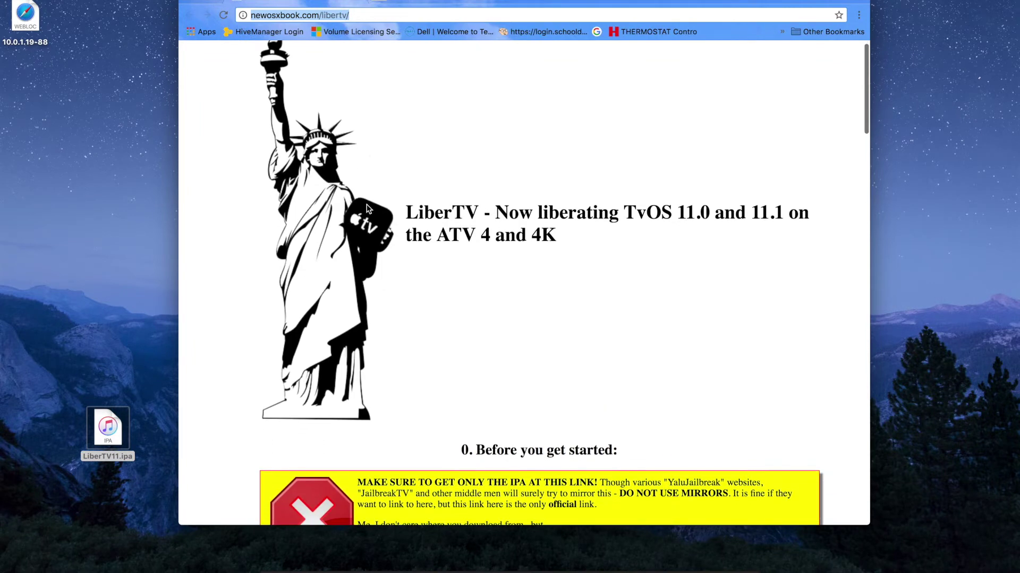
pyautogui.scroll(-7, 366, 207)
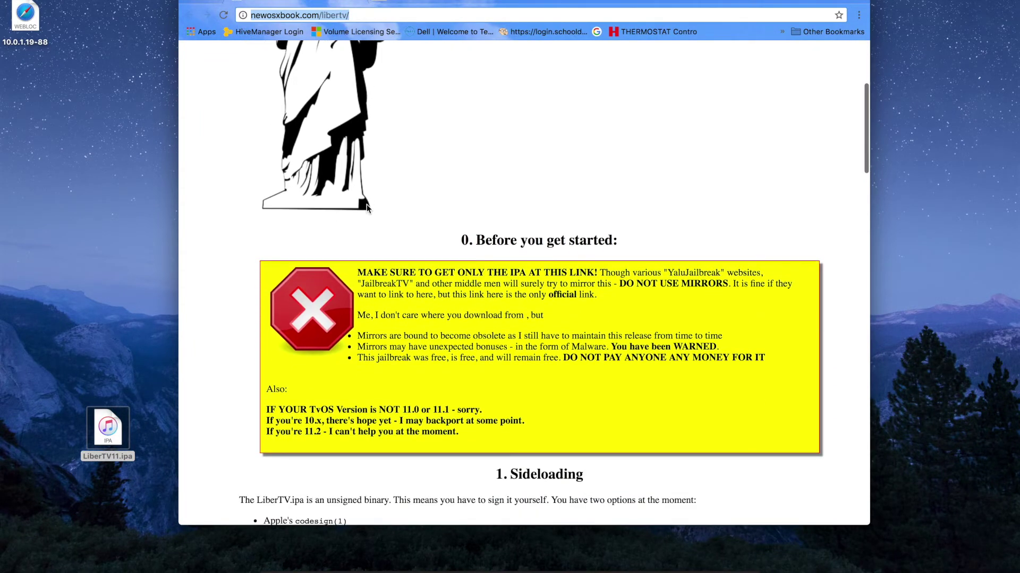
pyautogui.scroll(-5, 367, 207)
pyautogui.scroll(3, 367, 204)
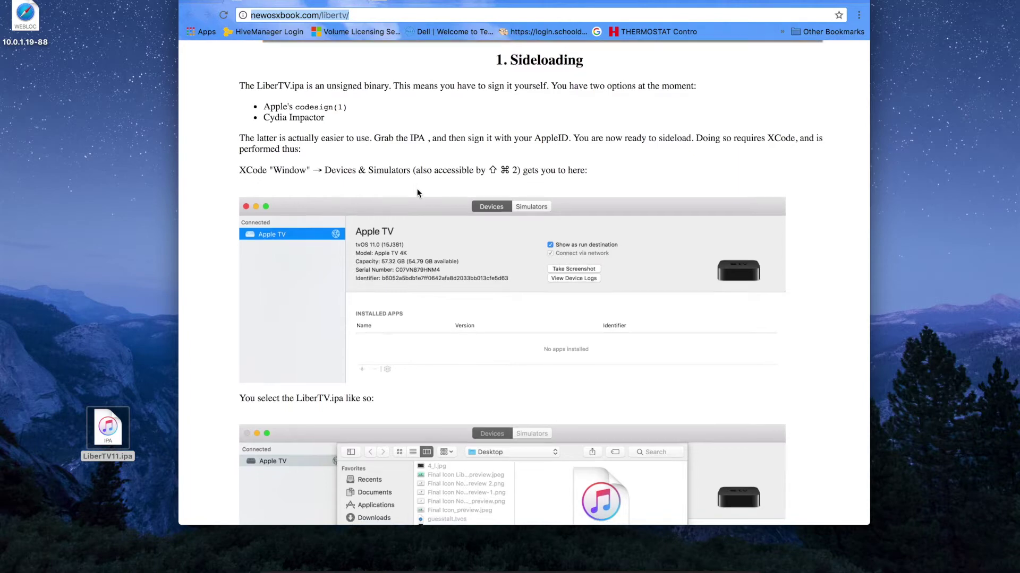
pyautogui.scroll(-10, 416, 189)
pyautogui.scroll(-15, 417, 189)
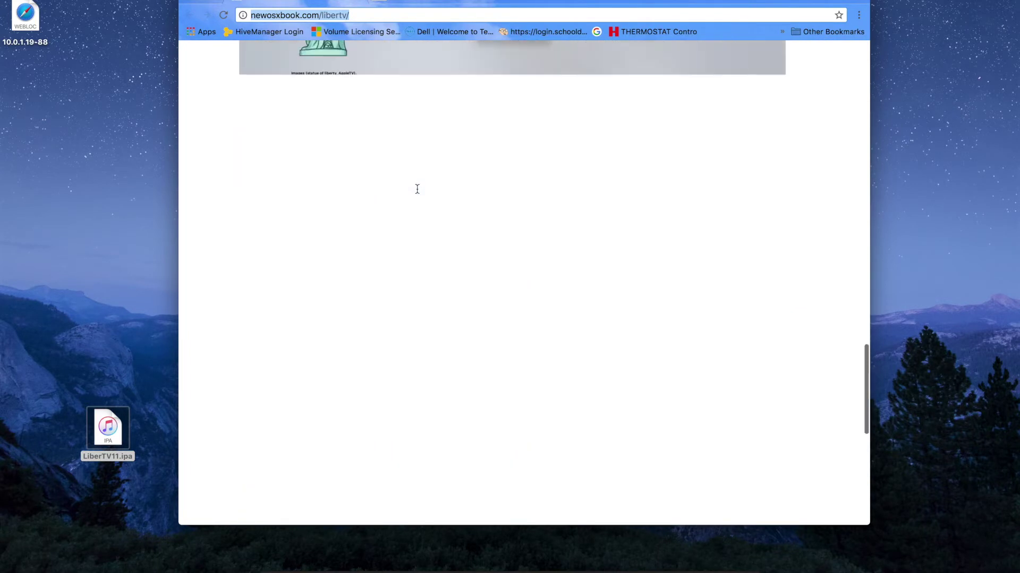
pyautogui.scroll(-5, 416, 189)
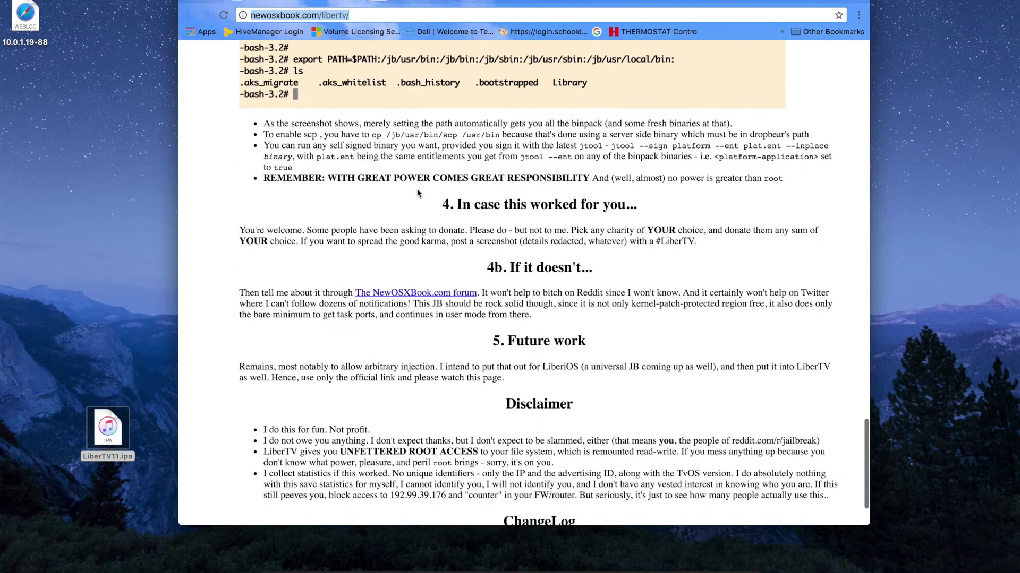
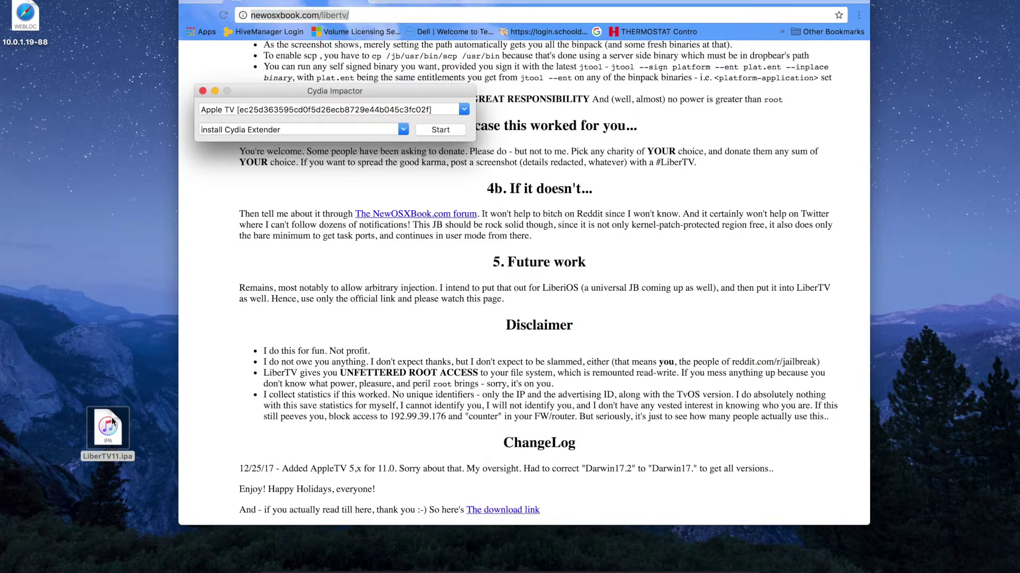
# Drop LiberTV11.ipa from the desktop onto Cydia Impactor to sideload it to the Apple TV.
pyautogui.moveTo(108, 425); pyautogui.dragTo(315, 111)
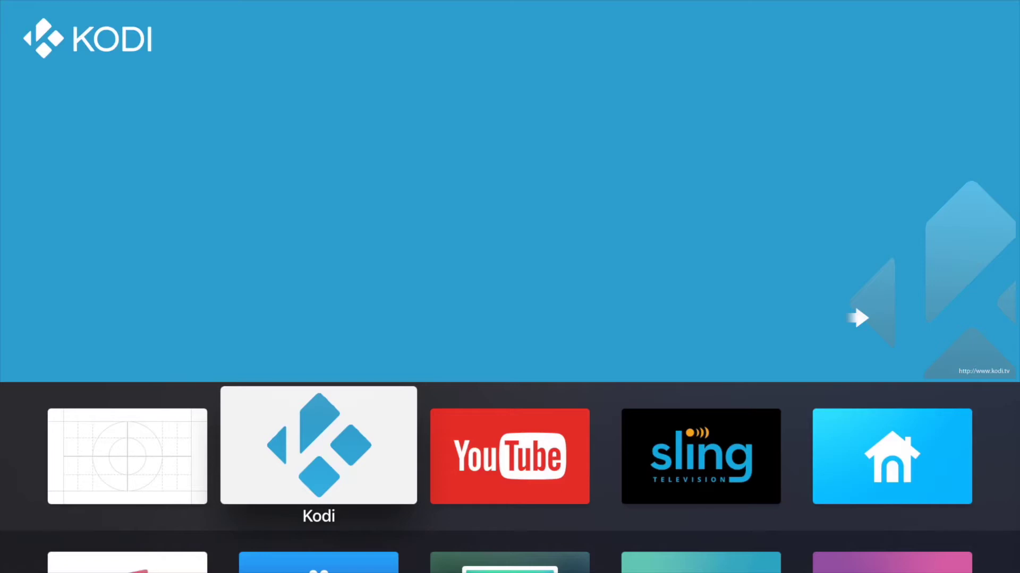
# Move focus left from Kodi to the LiberTV (1.1) tile.
pyautogui.press('Left')
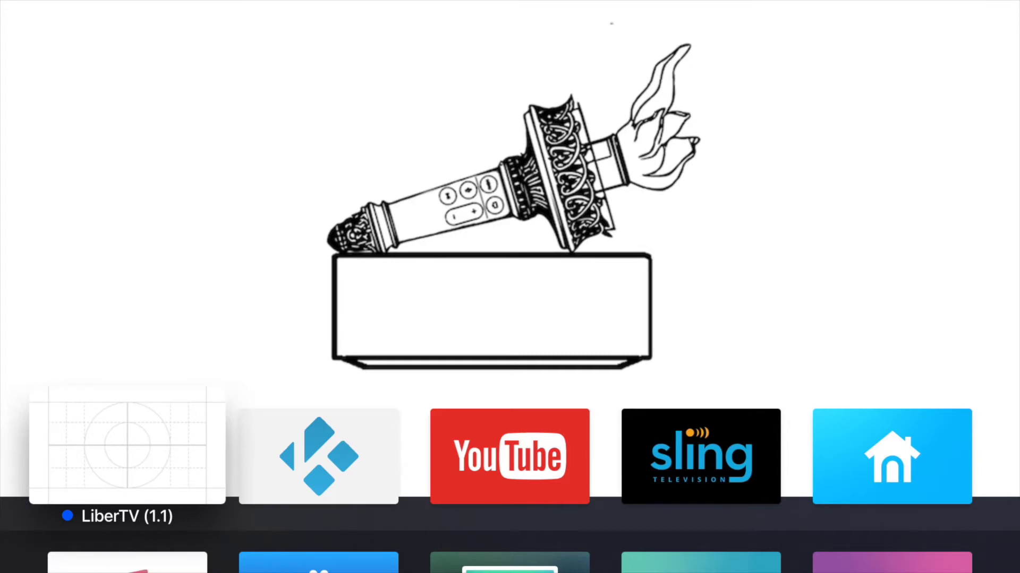
# Launch LiberTV, run the jailbreak, acknowledge the 'we're done here' alert, and exit the app.
pyautogui.press('Return')
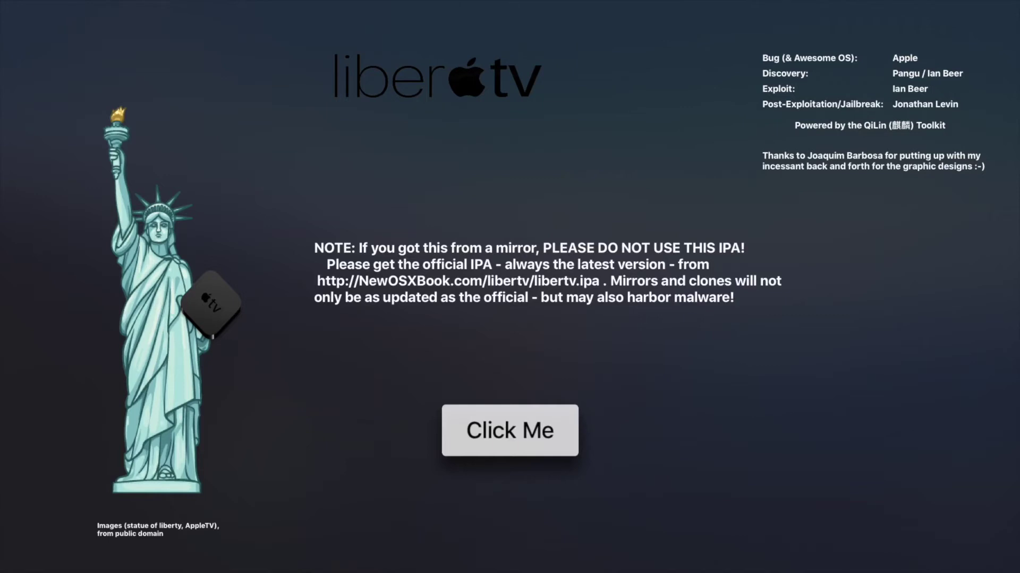
pyautogui.press('Return')
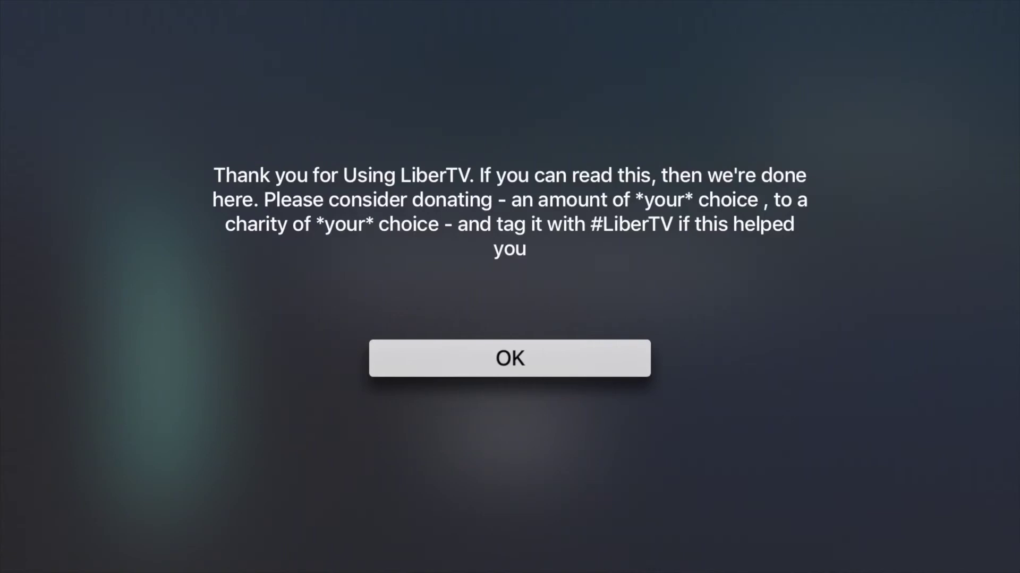
pyautogui.press('Return')
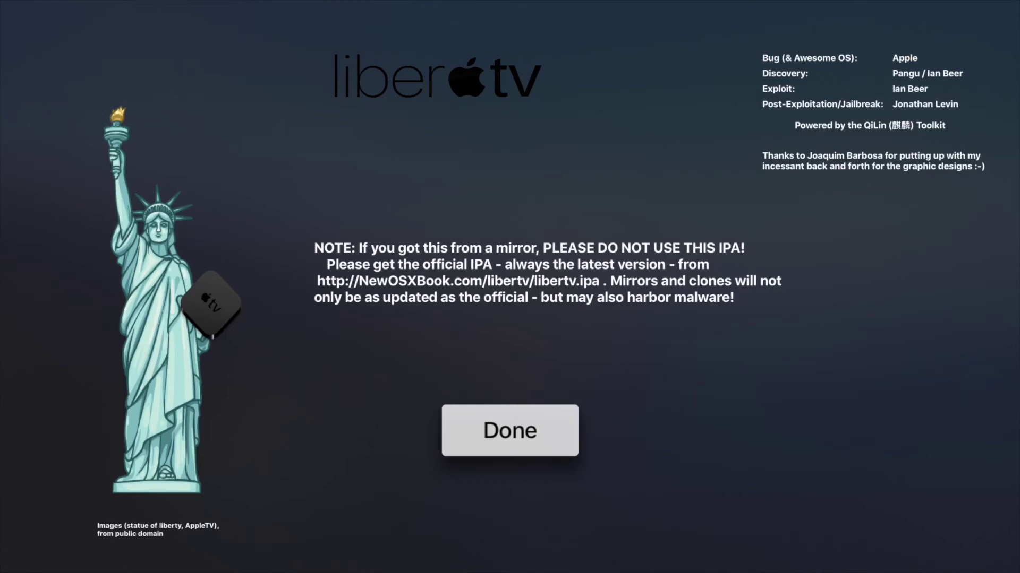
pyautogui.press('Return')
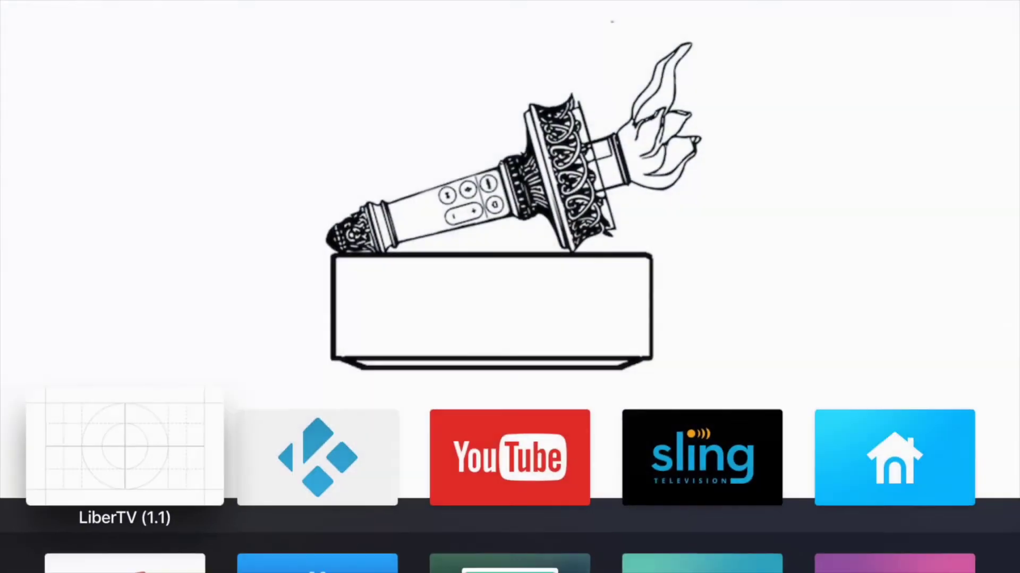
pyautogui.press('Right')
pyautogui.press('Right')
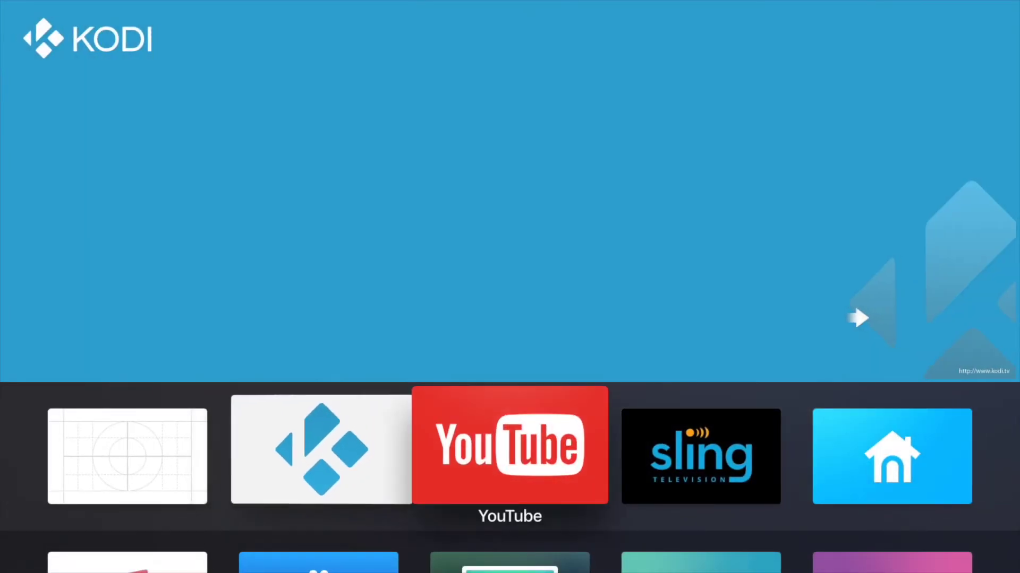
pyautogui.press('Left')
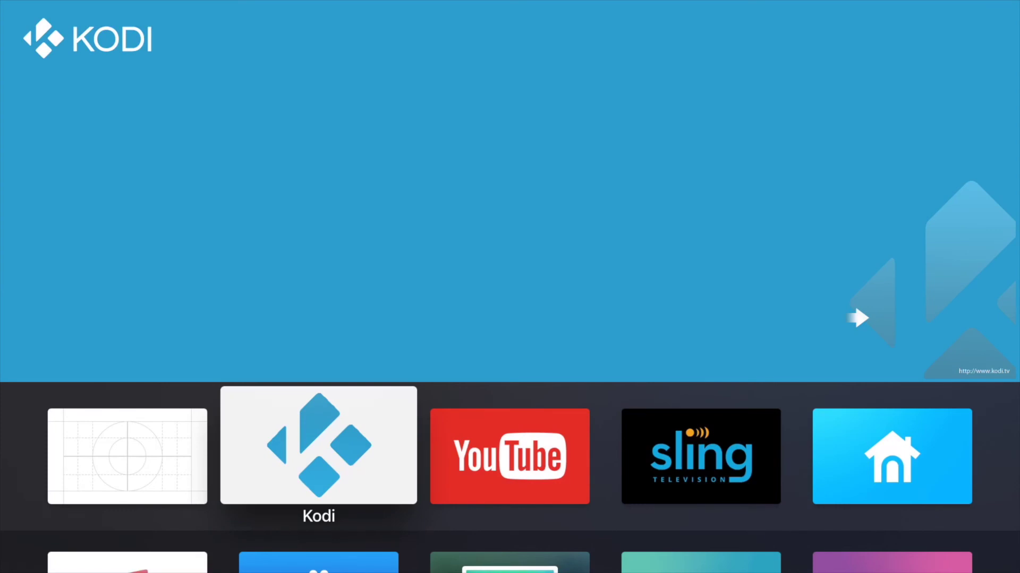
pyautogui.press('Right')
pyautogui.press('Right')
pyautogui.press('Right')
pyautogui.press('Left')
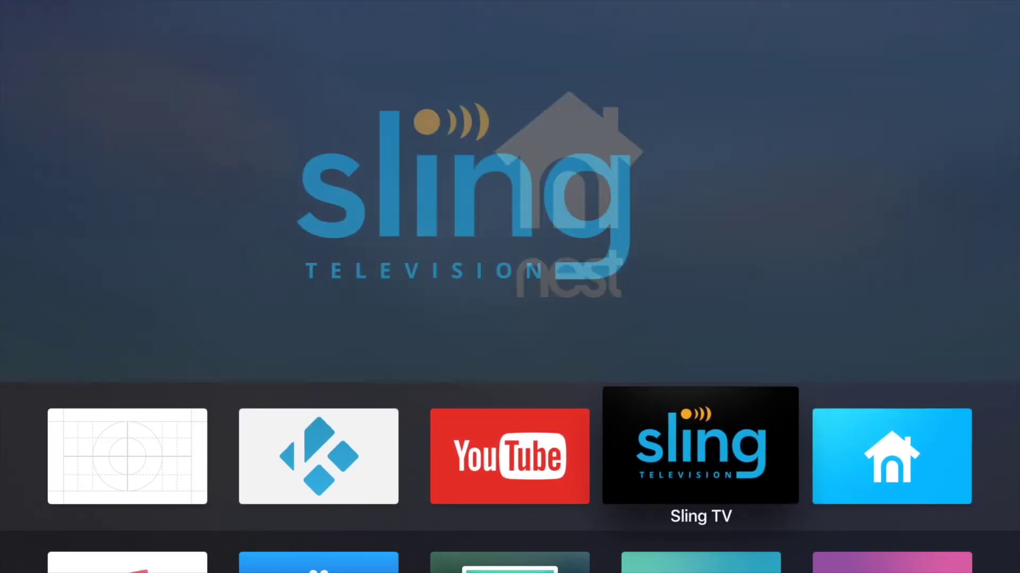
pyautogui.press('Left')
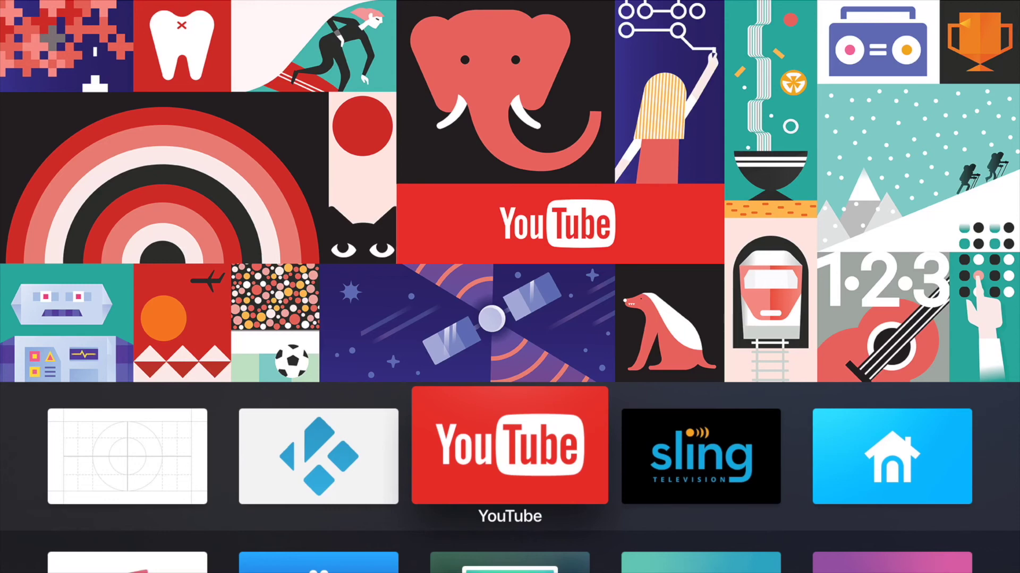
pyautogui.press('Down')
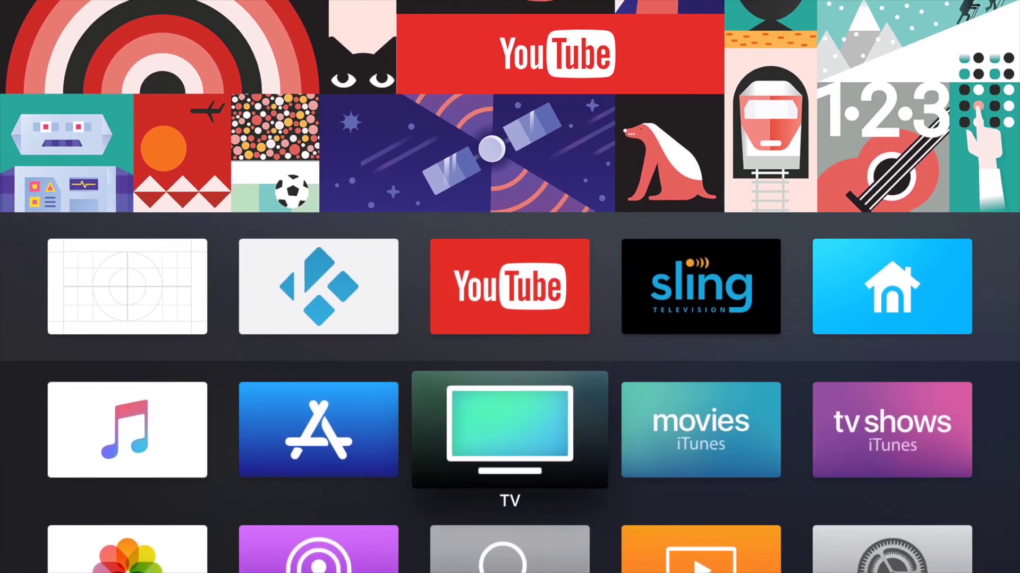
pyautogui.press('Up')
pyautogui.press('Down')
pyautogui.press('Down')
# Go to Settings > General to view About, showing tvOS 11.1 (15J582) on A1625.
pyautogui.press('Right')
pyautogui.press('Right')
pyautogui.press('Return')
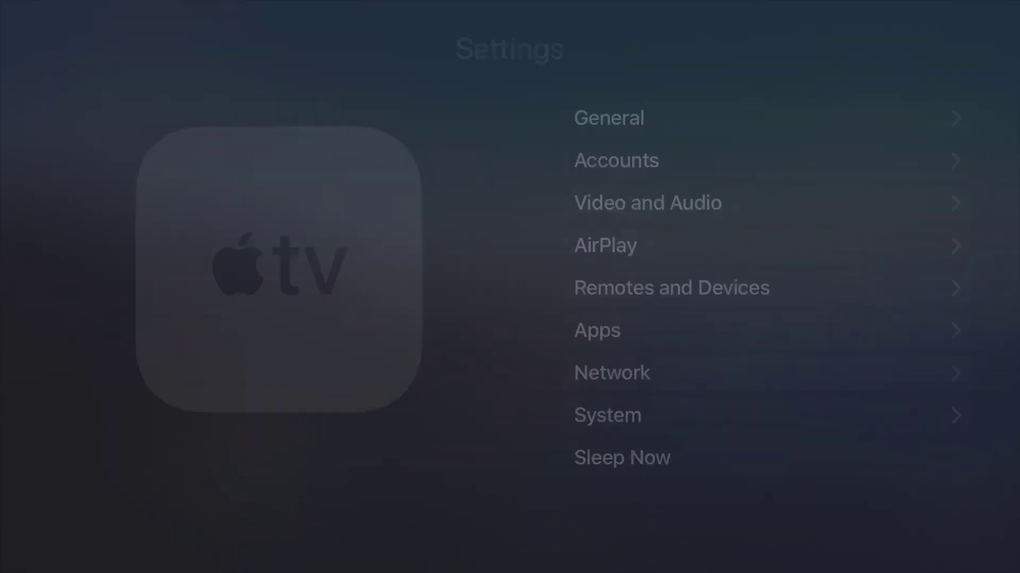
pyautogui.press('Return')
pyautogui.press('Return')
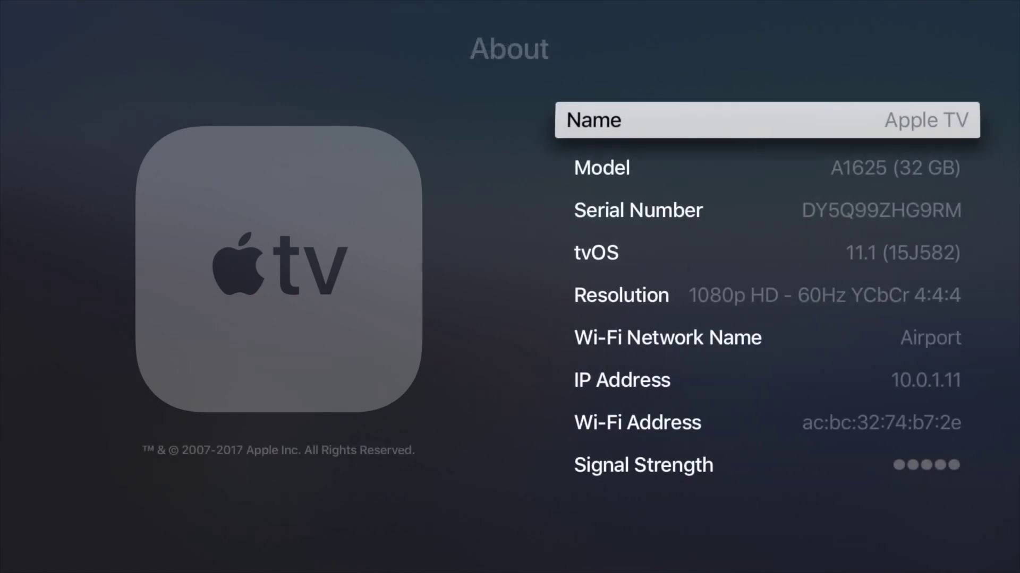